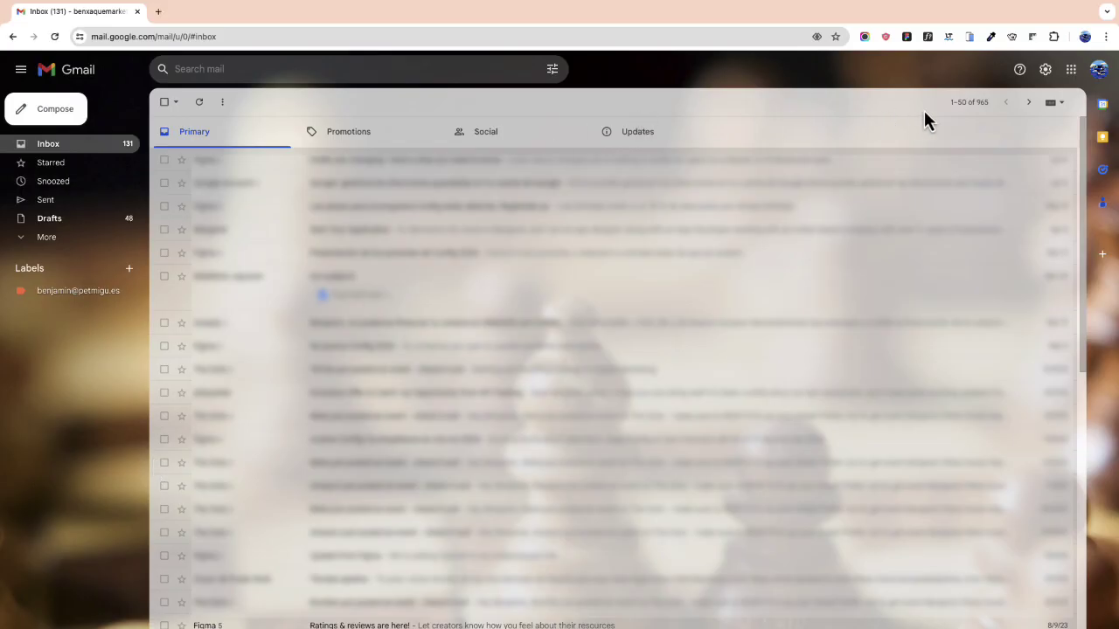
Step: From the gear menu, open all settings and go to Accounts and Import to add another sending address
click(1046, 70)
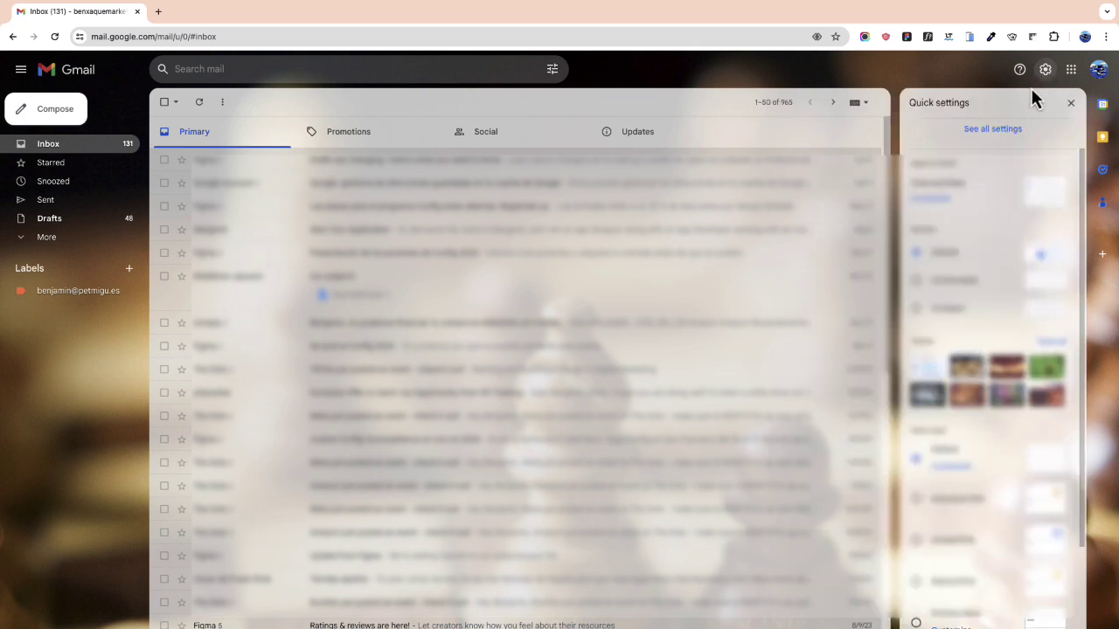
click(992, 131)
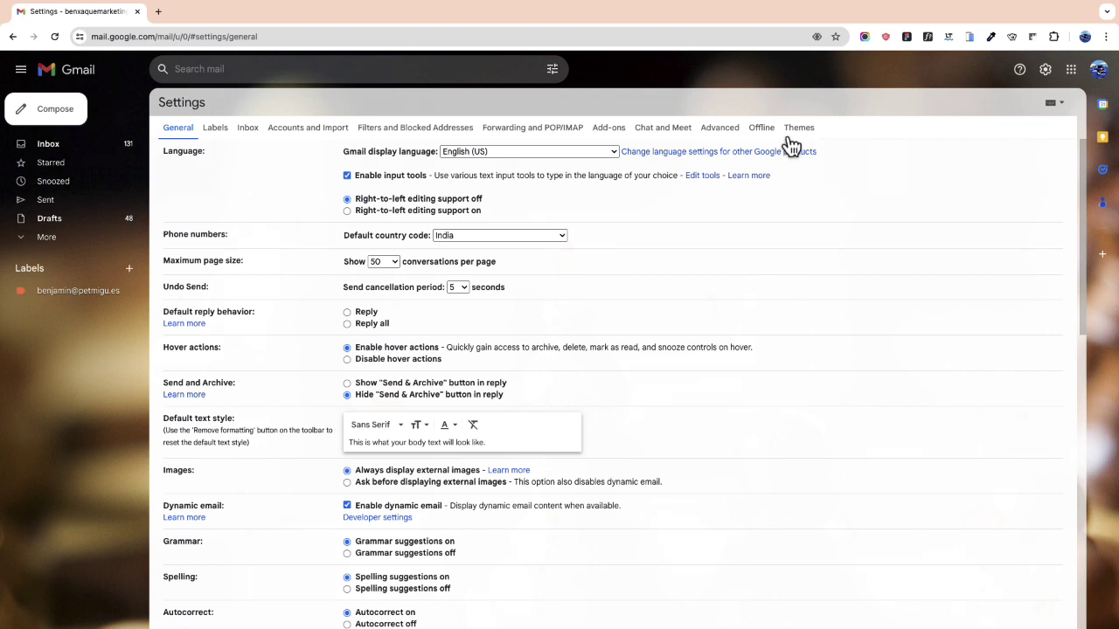
click(314, 129)
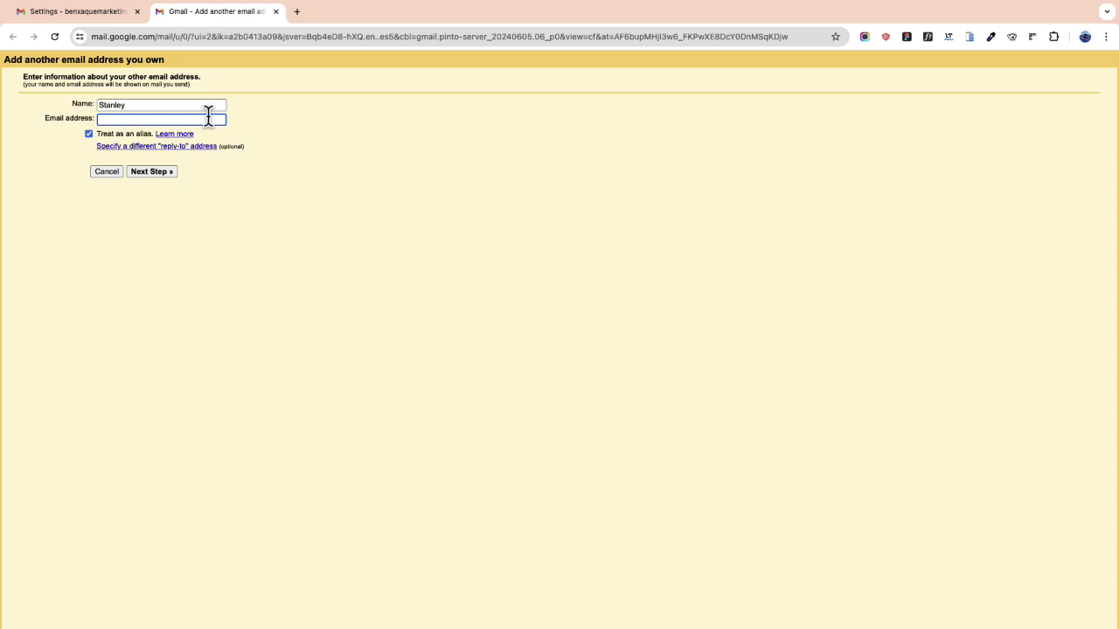
Step: Set the sender name to 'Hello', paste the custom-domain address, and untick Treat as an alias
double_click(167, 107)
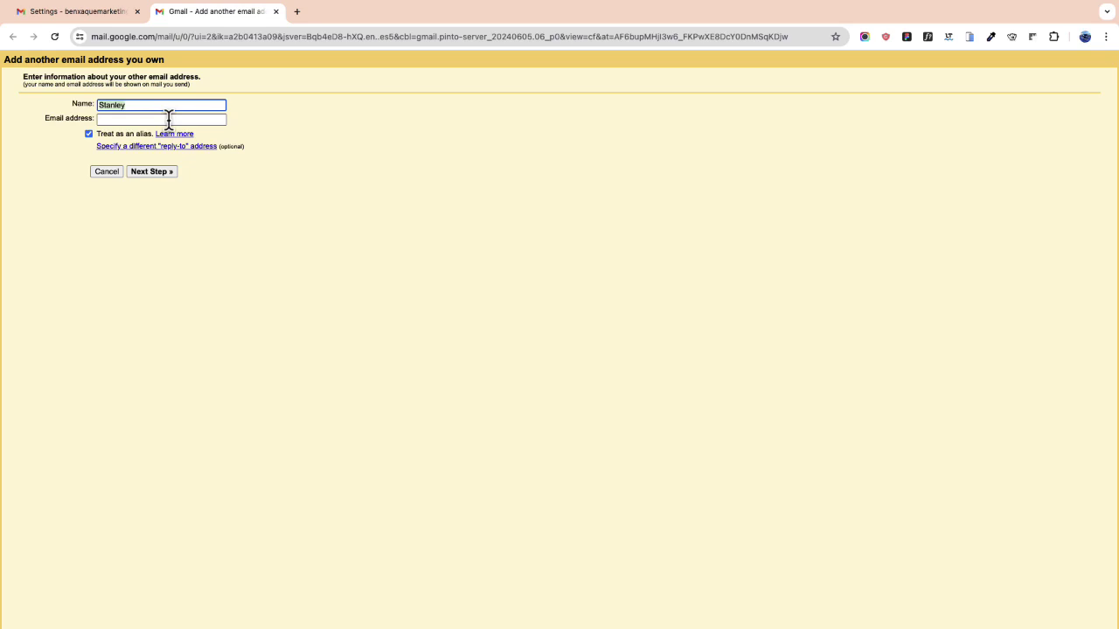
text(Hello)
click(168, 121)
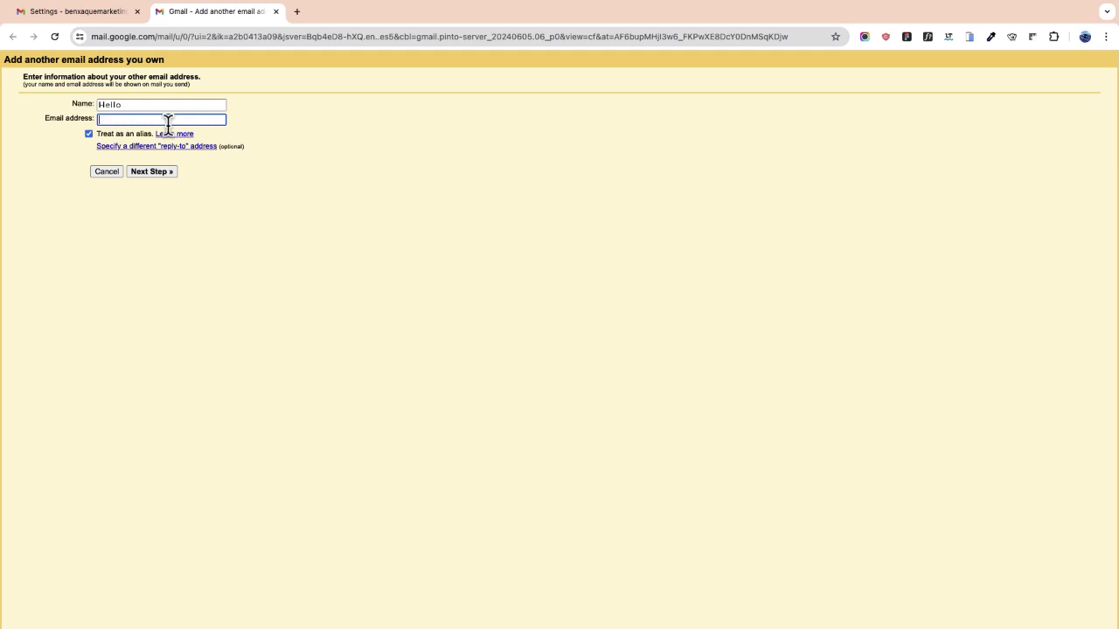
key(super+v)
click(89, 133)
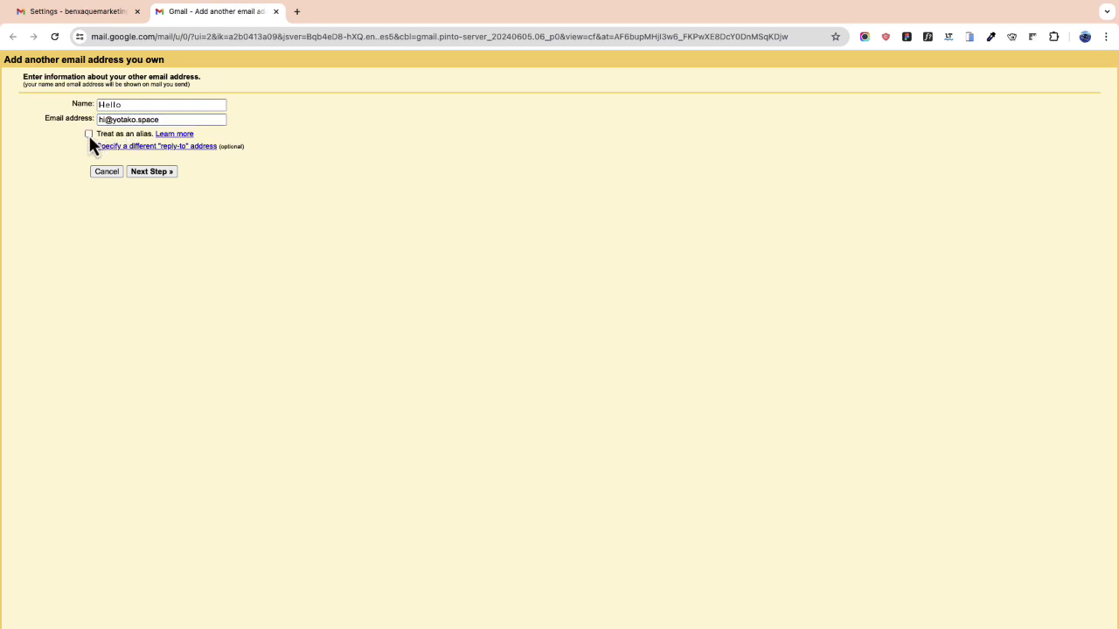
Step: Continue to the SMTP step and set the SMTP server to smtp.gmail.com
click(152, 171)
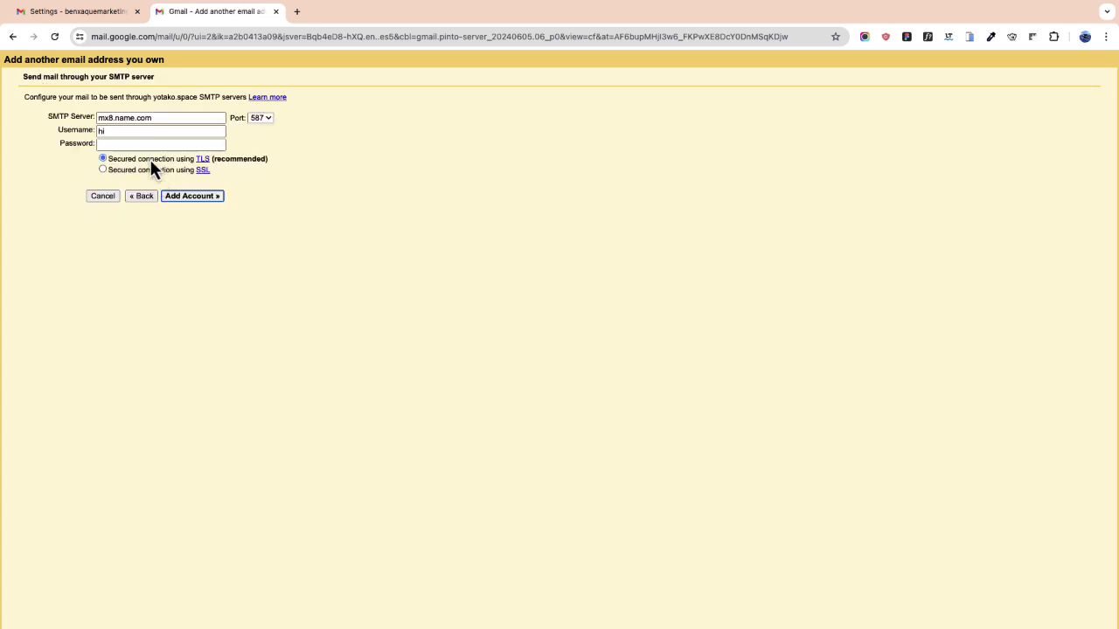
triple_click(137, 116)
text(smt)
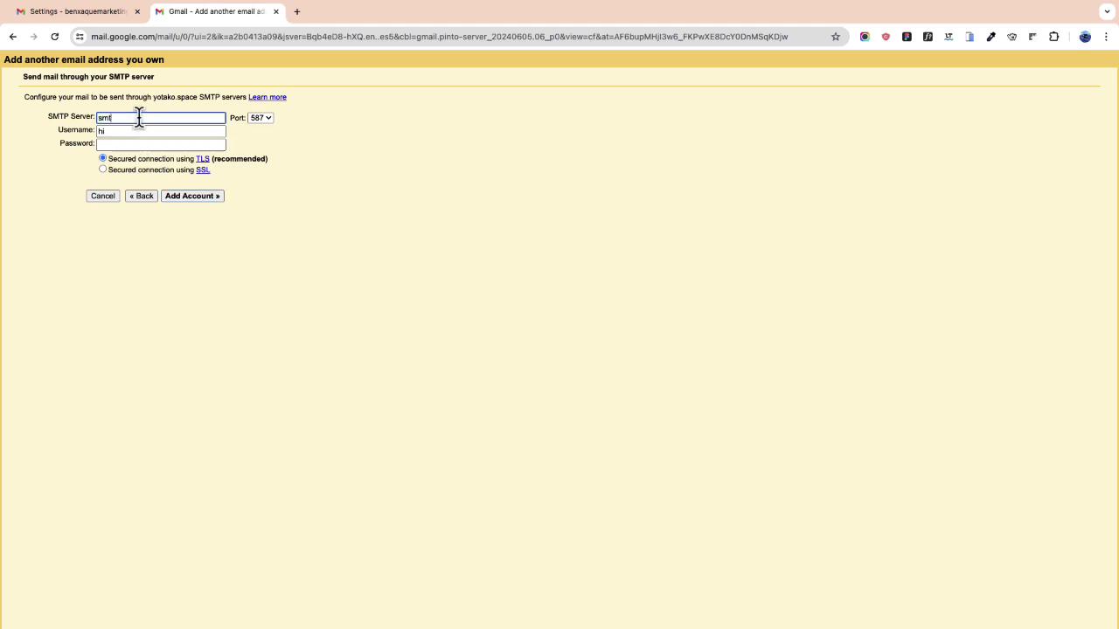
text(p.gmail.com)
Step: Copy the Gmail account's address from the account panel and paste it as the SMTP username
click(103, 12)
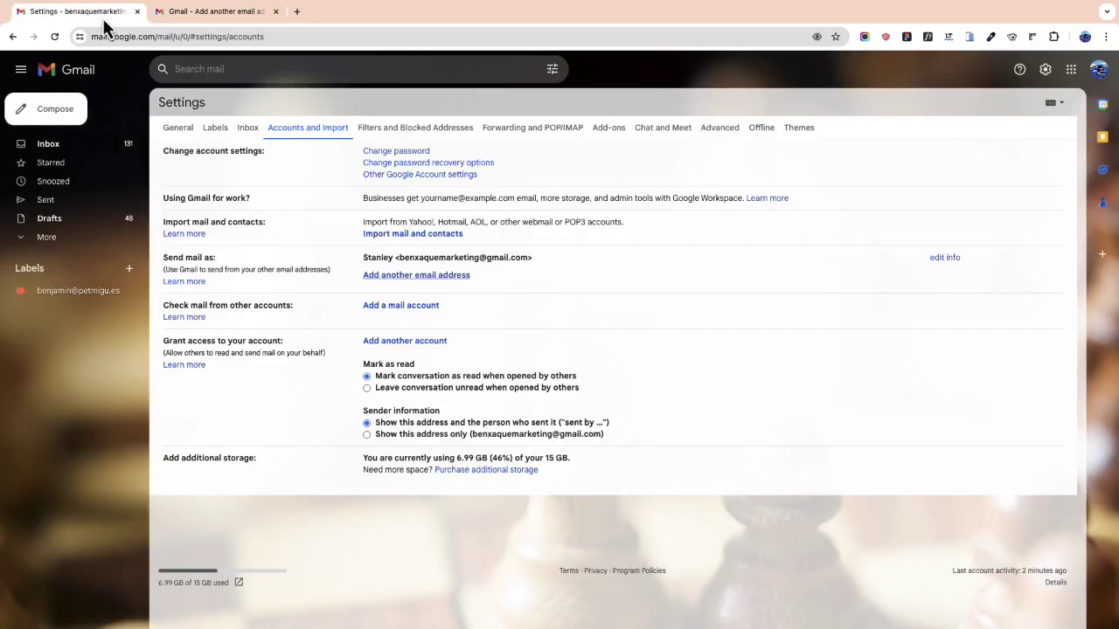
click(1098, 69)
drag(1054, 105, 927, 105)
key(super+c)
right_click(925, 109)
click(915, 135)
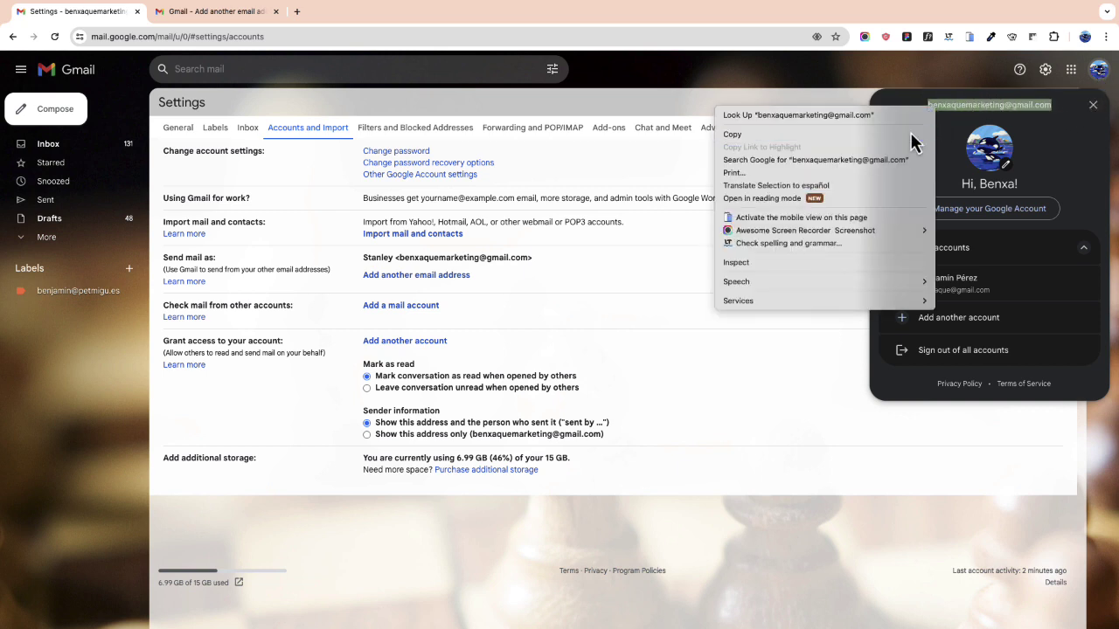
click(221, 14)
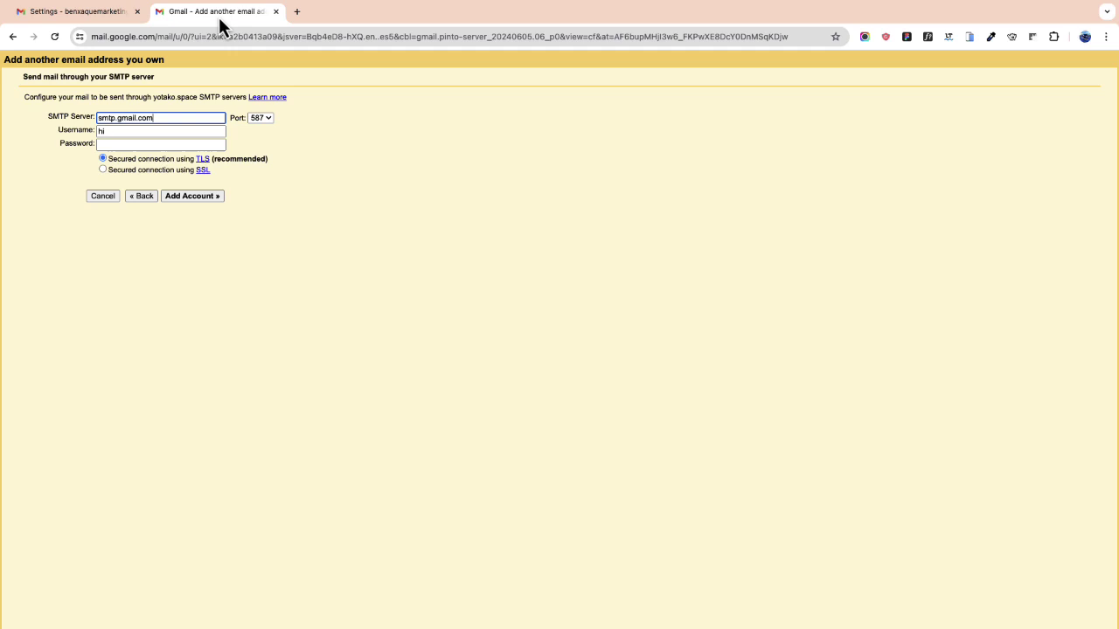
click(143, 131)
text(hi)
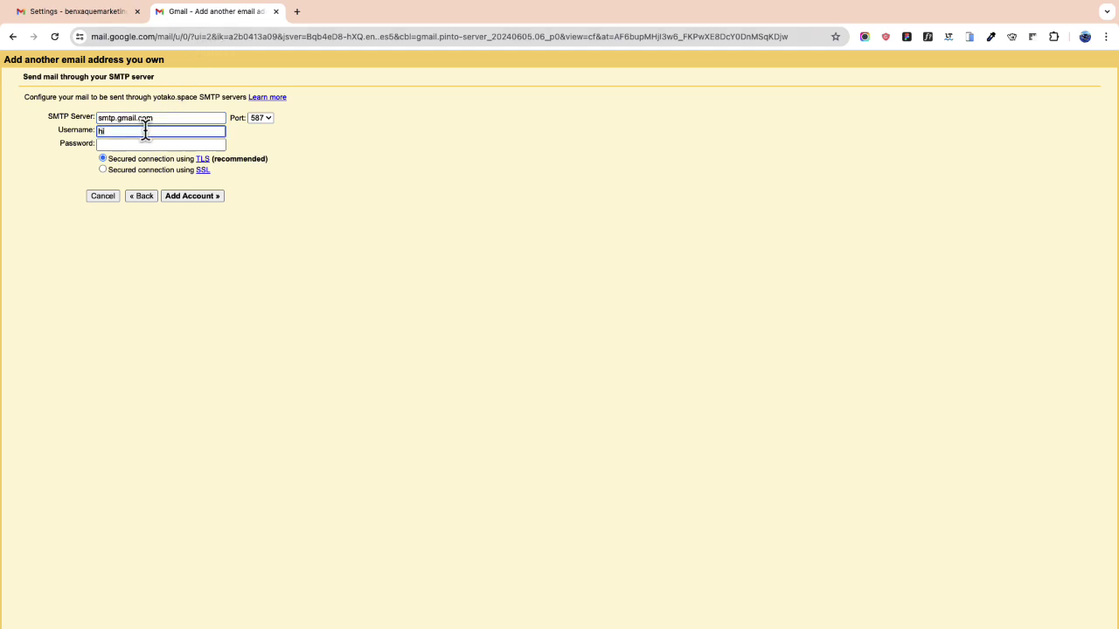
key(BackSpace)
key(BackSpace)
key(super+v)
Step: Search the Google Account settings for 'app password' and open the App passwords page
click(124, 12)
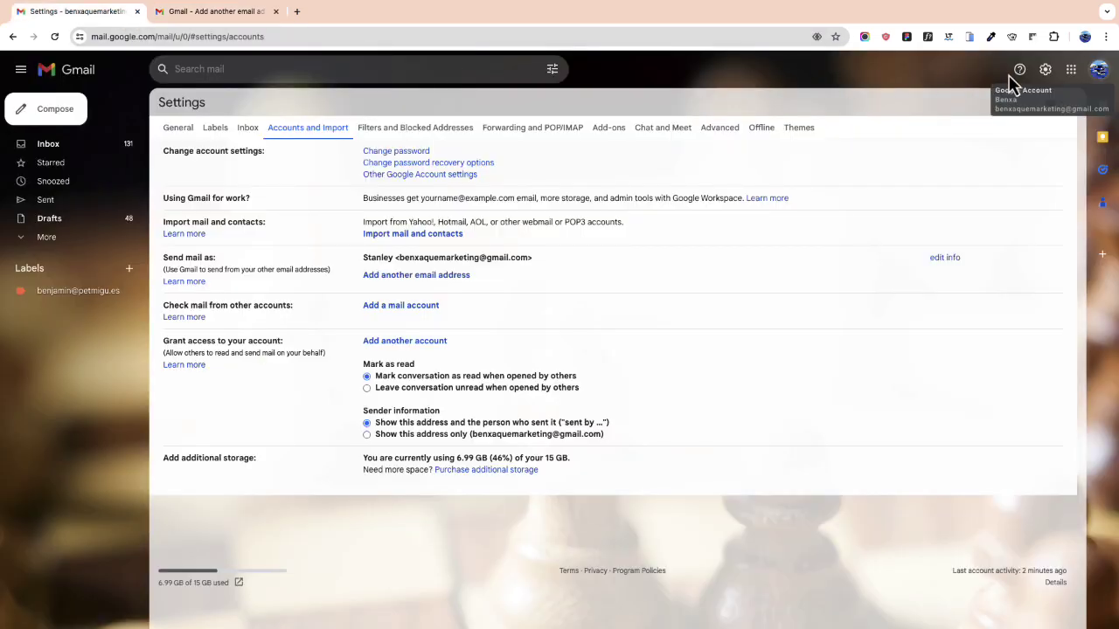
click(1097, 70)
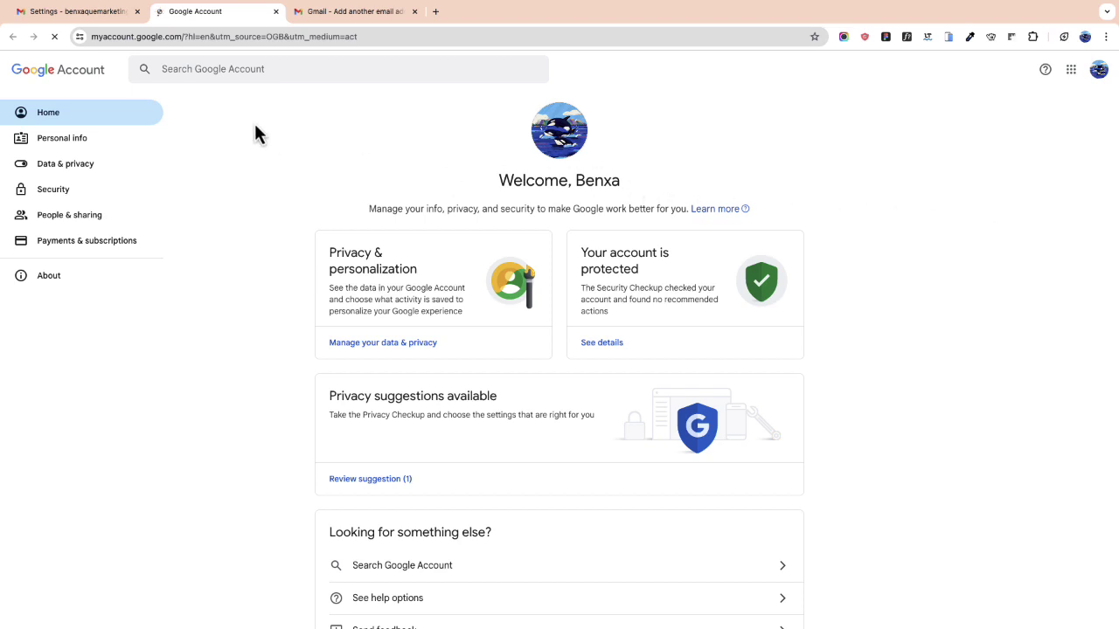
click(250, 72)
text(a)
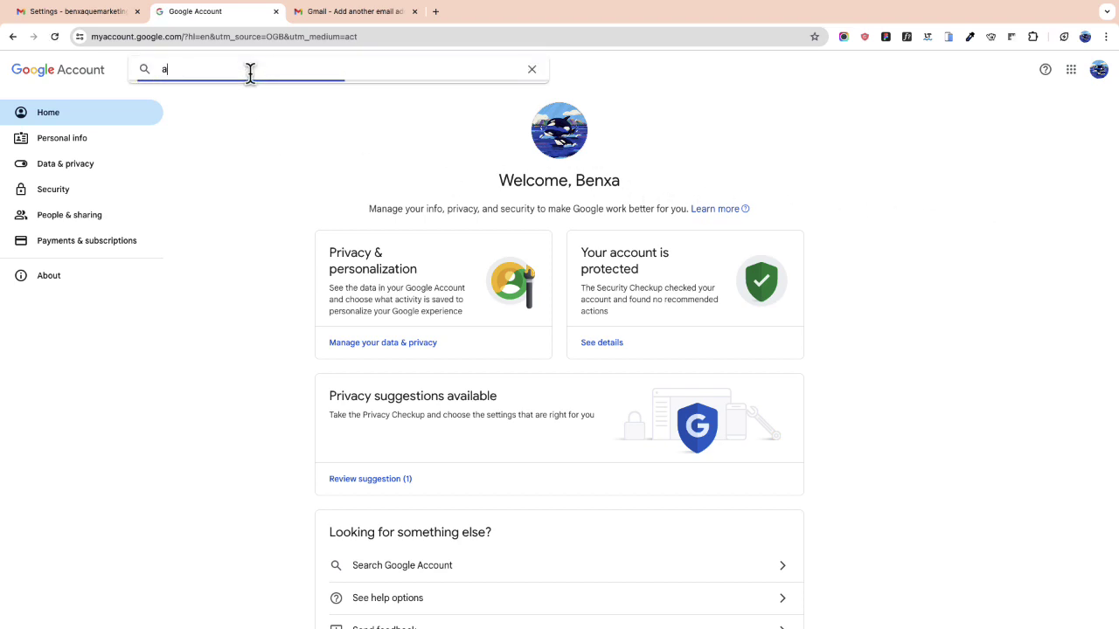
text(pp p)
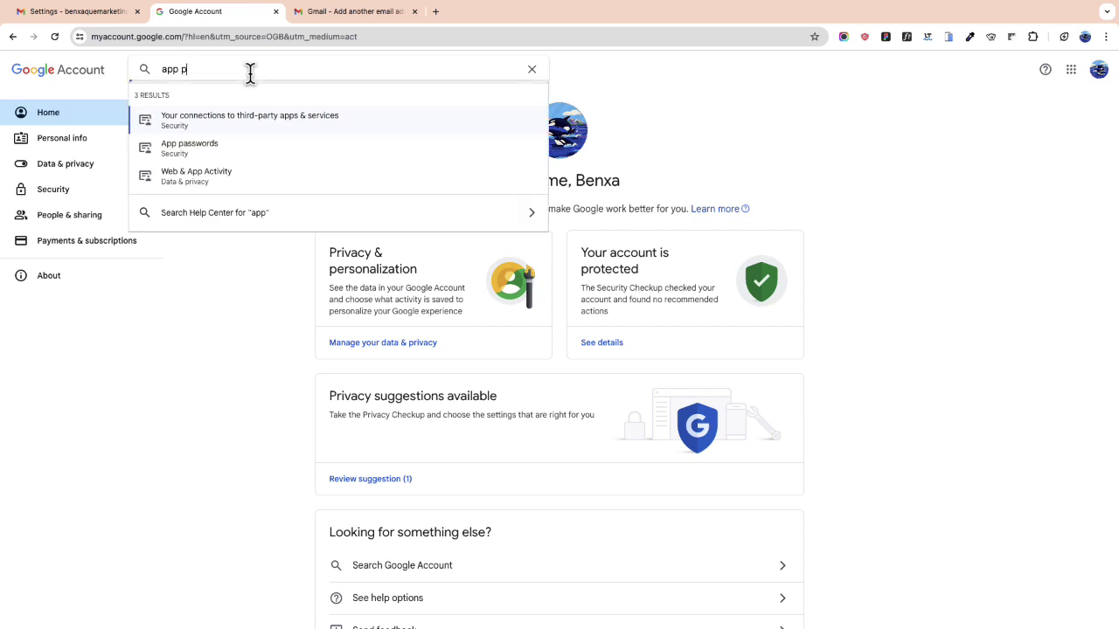
text(assword)
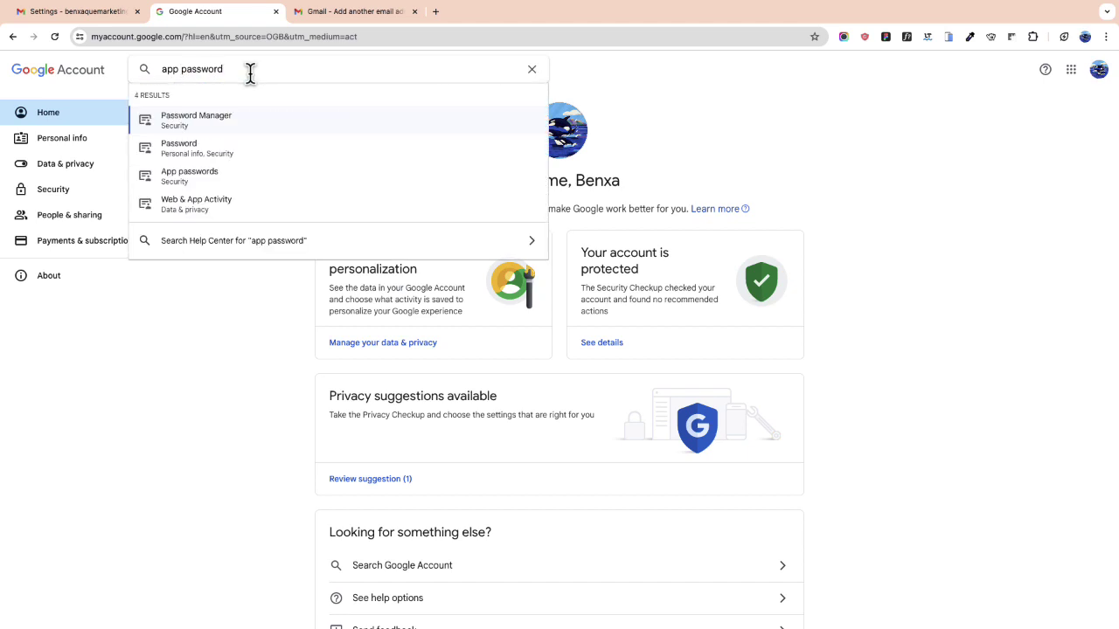
click(207, 179)
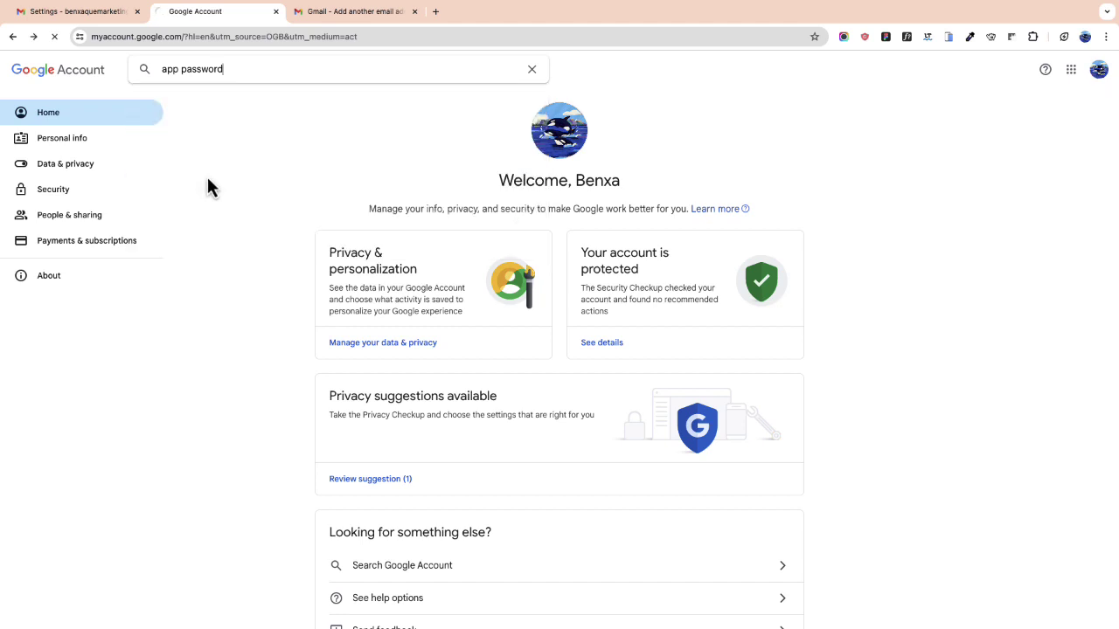
Step: Create a new app password named after the custom-domain address
click(427, 331)
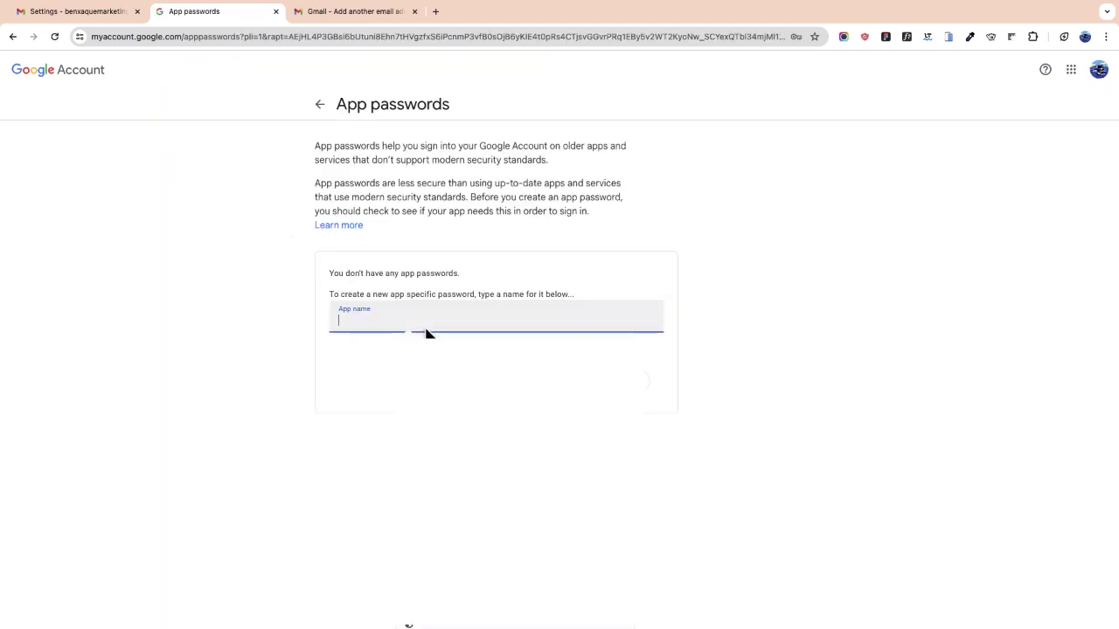
key(super+v)
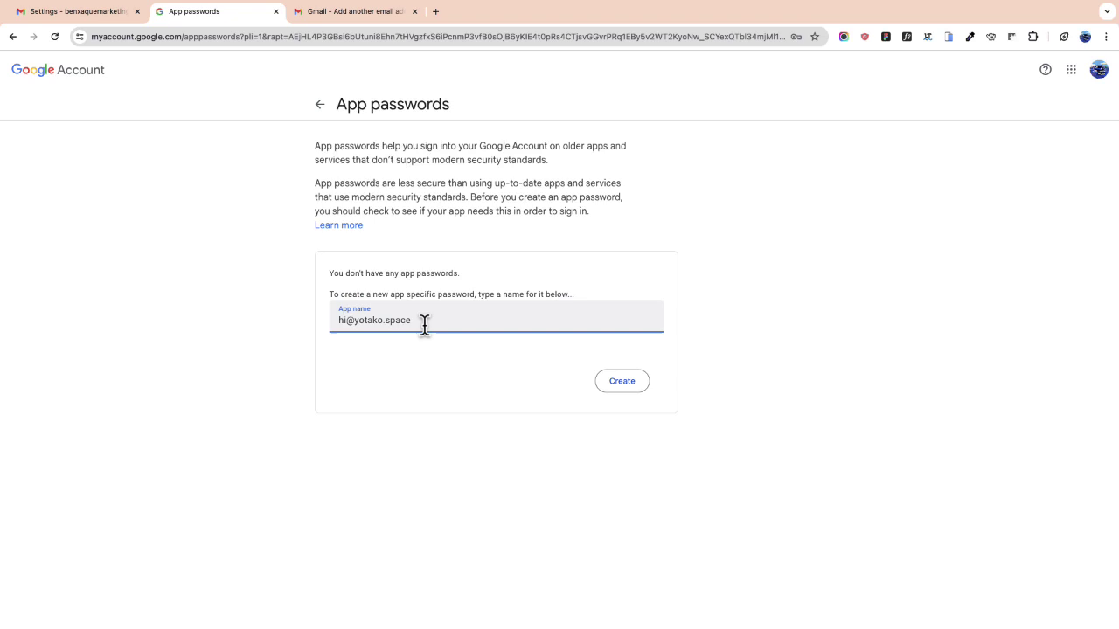
click(625, 386)
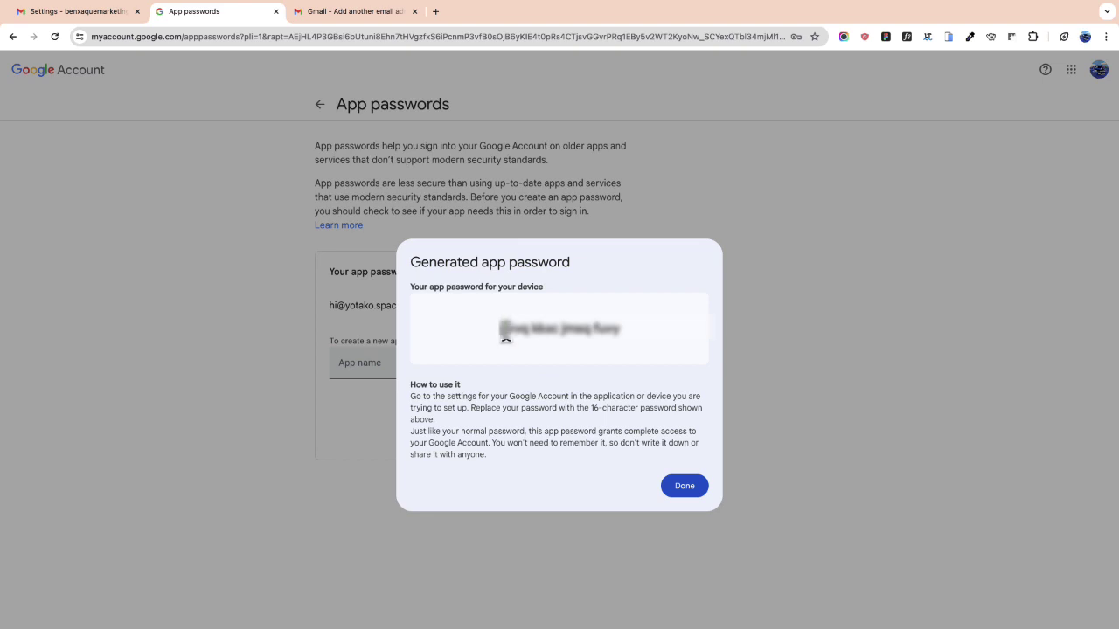
Step: Copy the generated app password and close its dialog
drag(499, 335, 621, 338)
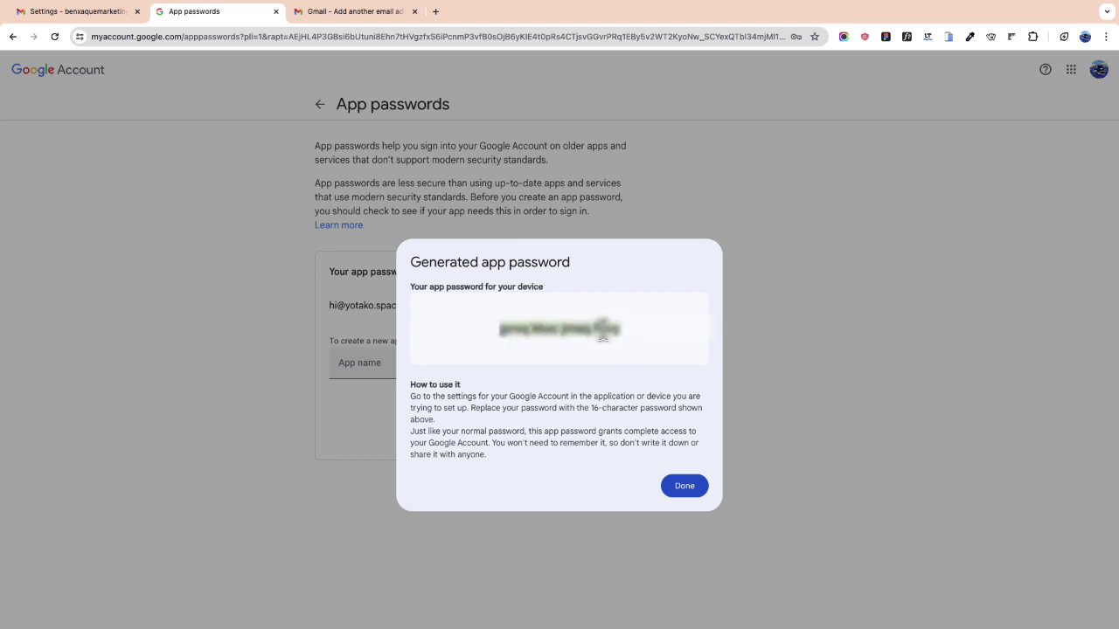
right_click(605, 331)
click(618, 356)
click(687, 489)
Step: Paste the app password into the SMTP Password field, add the account, and close the popup
click(349, 11)
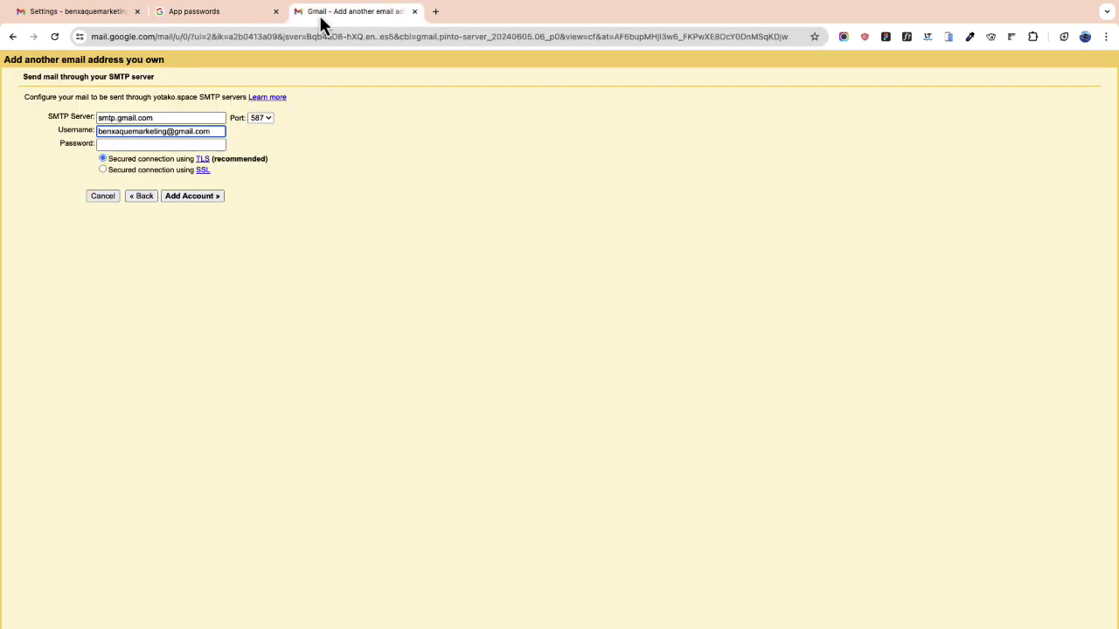
click(167, 145)
key(super+v)
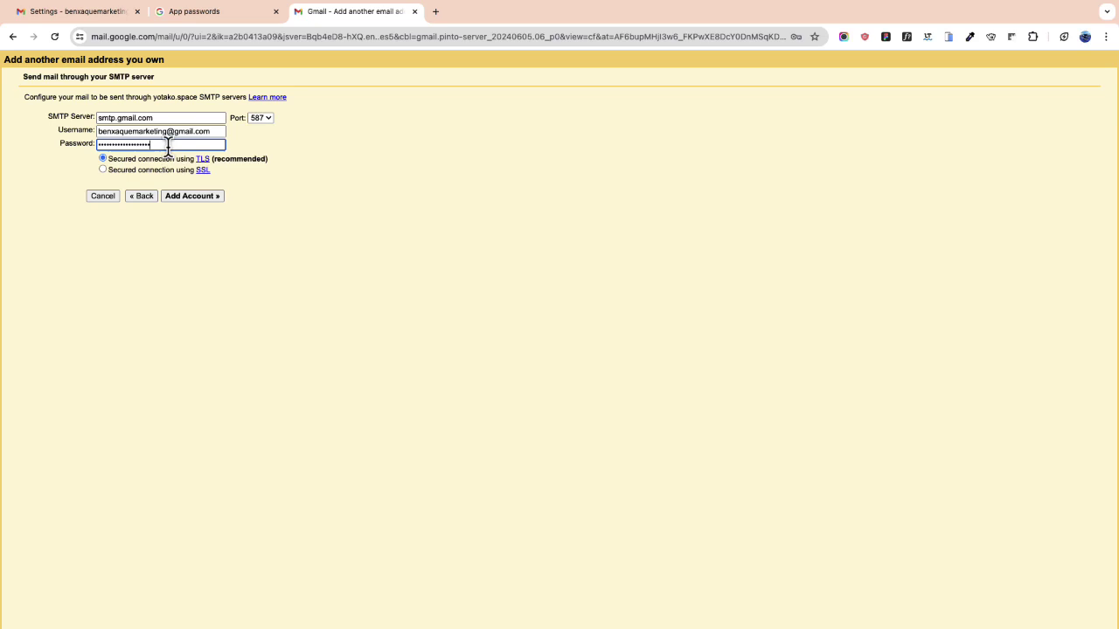
click(196, 197)
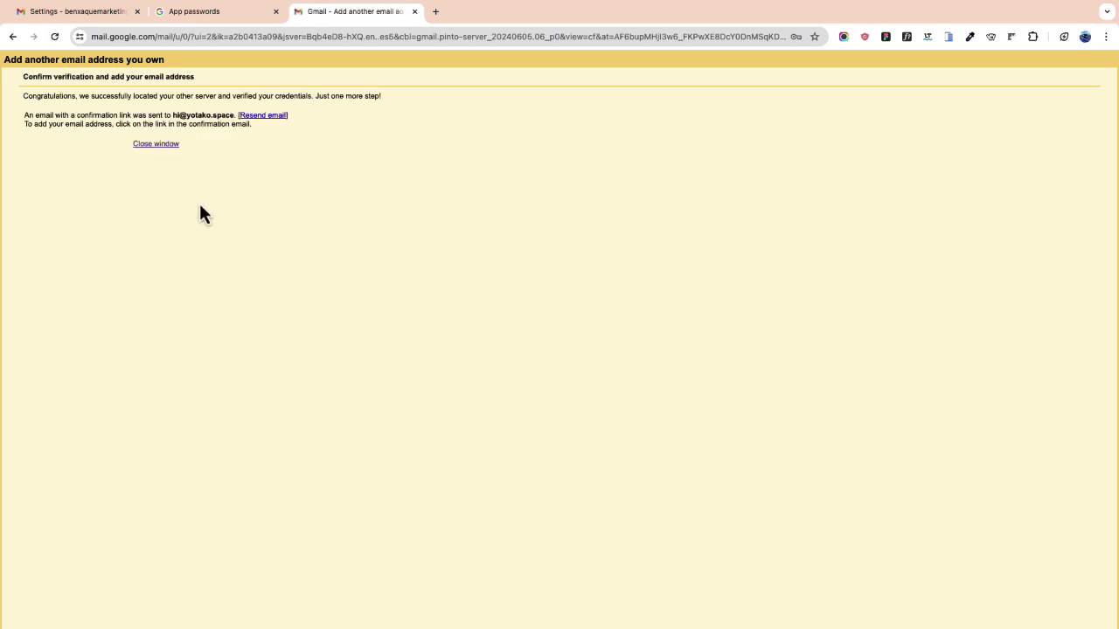
click(164, 146)
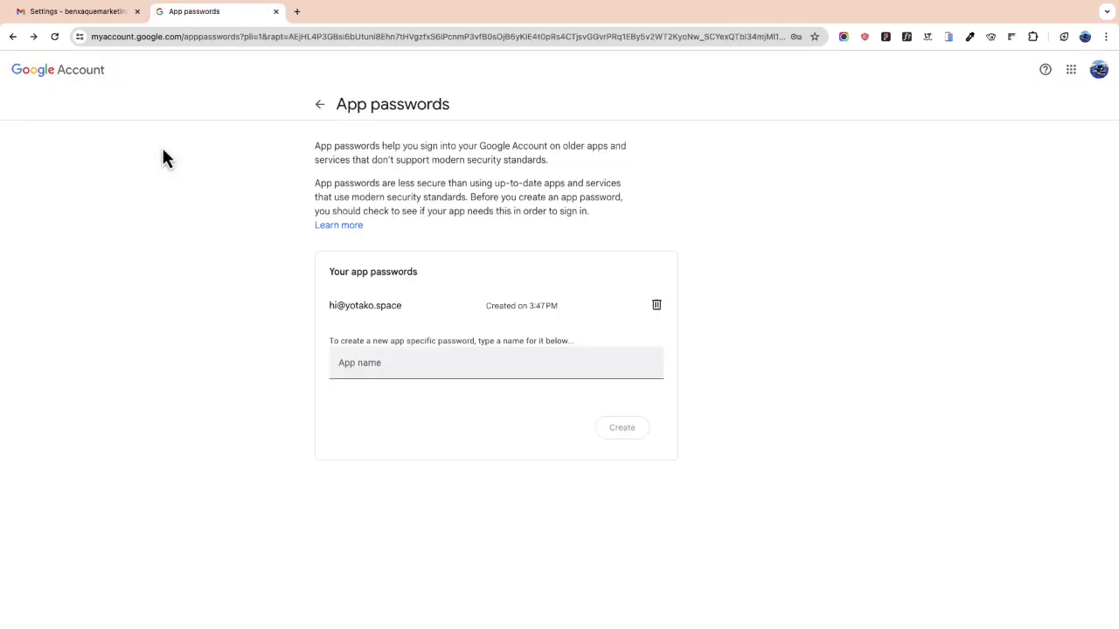
Step: Open the Gmail Confirmation email under Updates and confirm the custom-domain address through its link
click(103, 13)
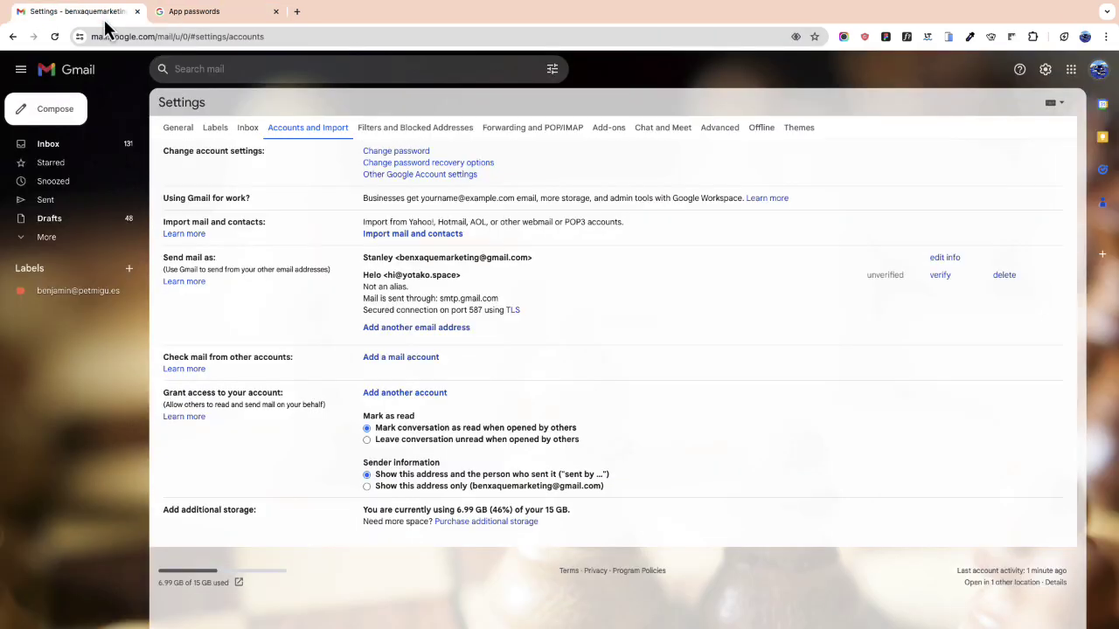
click(66, 146)
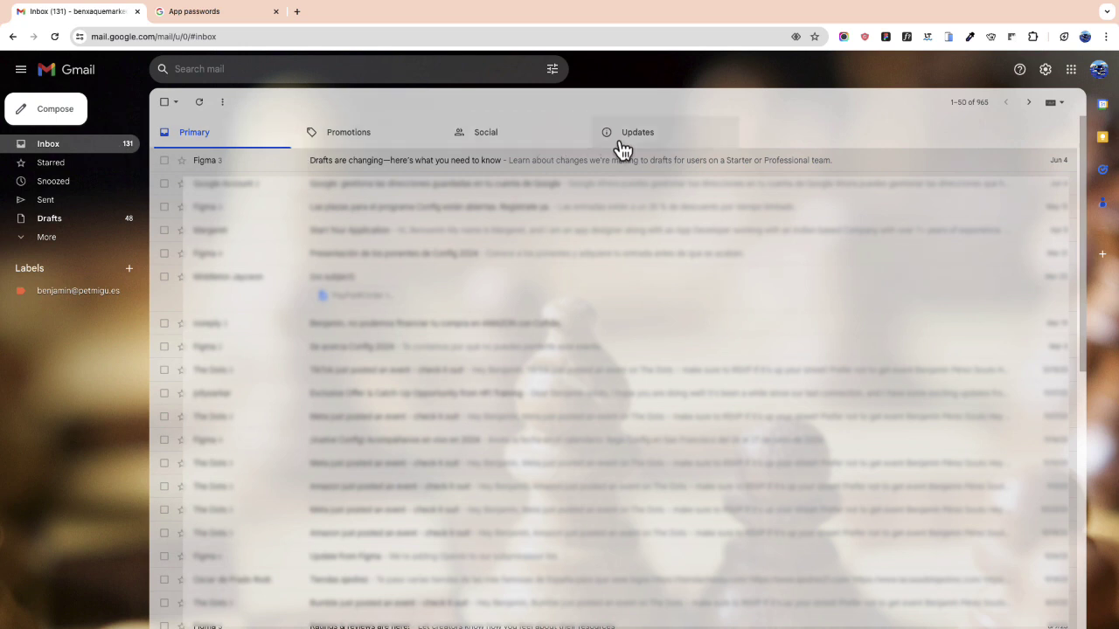
click(622, 144)
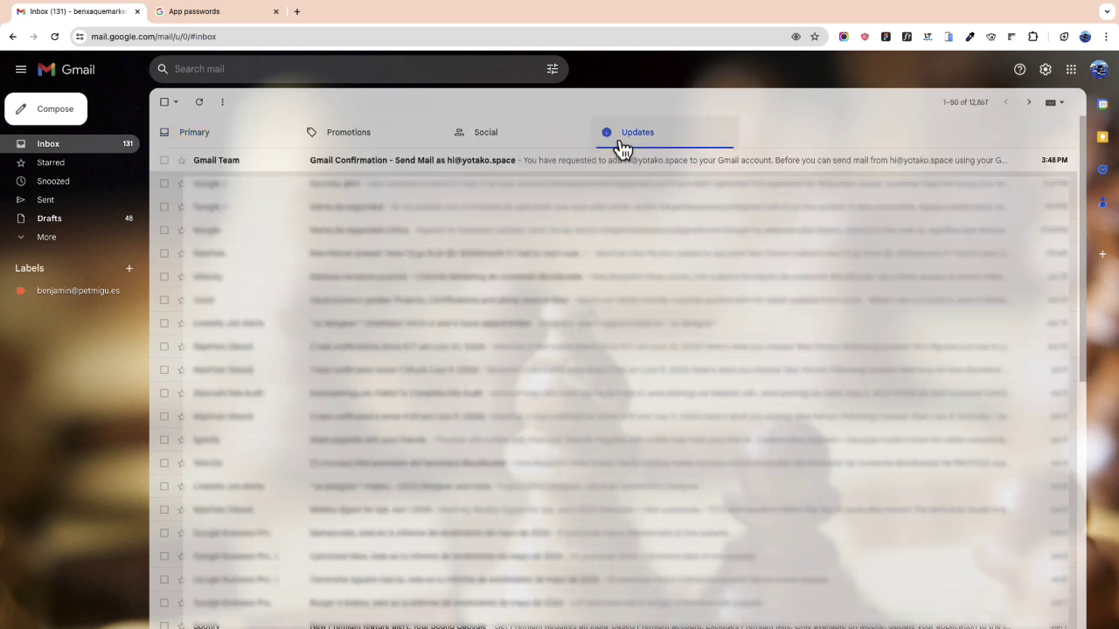
click(335, 170)
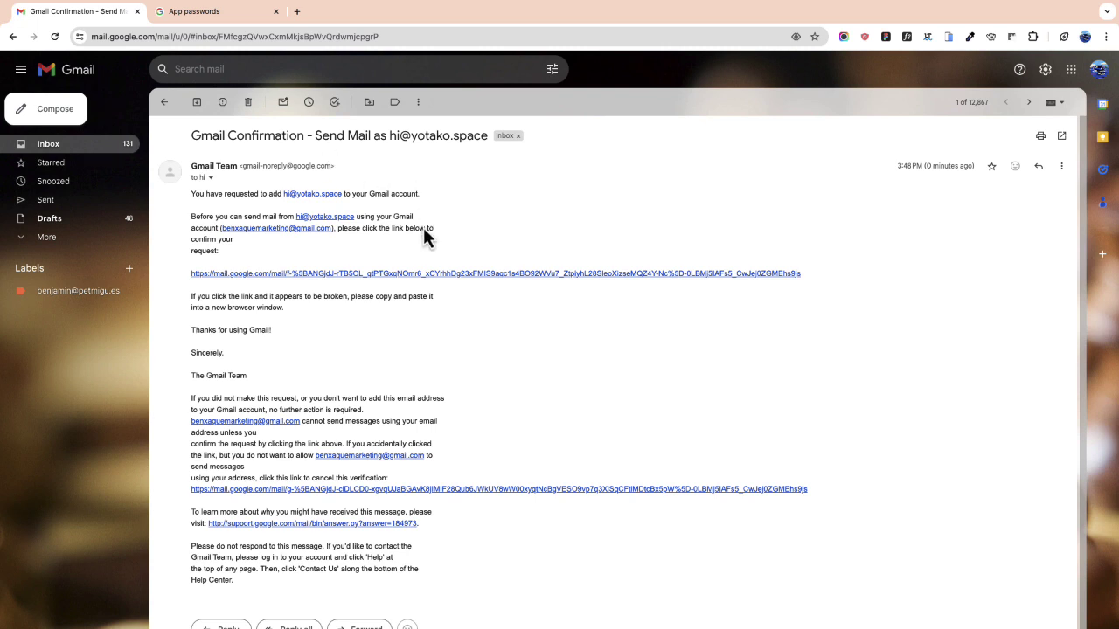
click(435, 276)
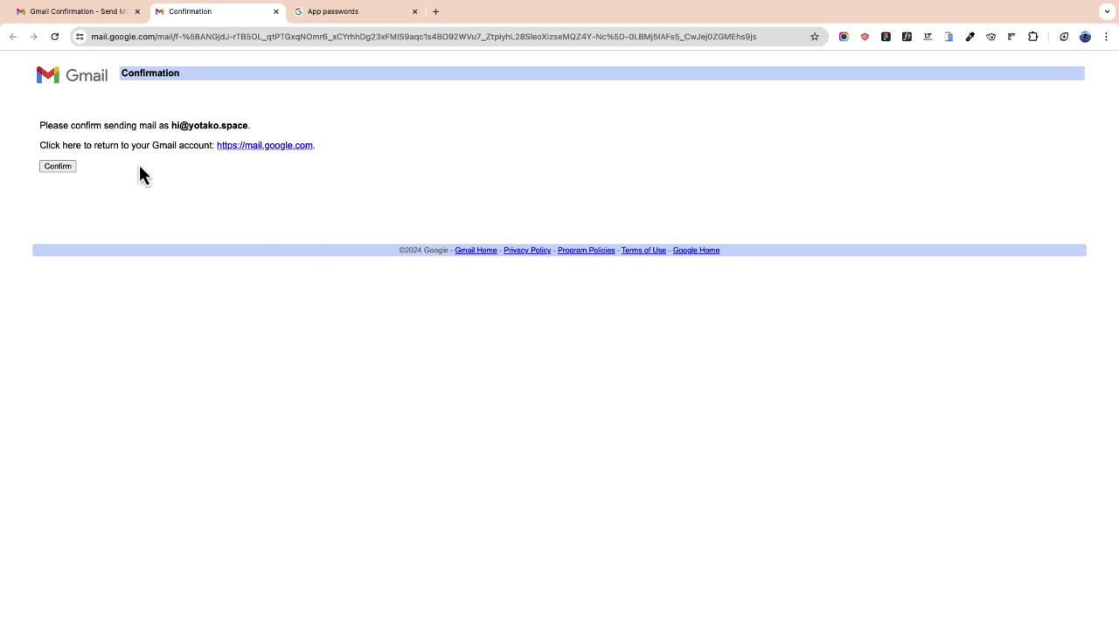
click(53, 168)
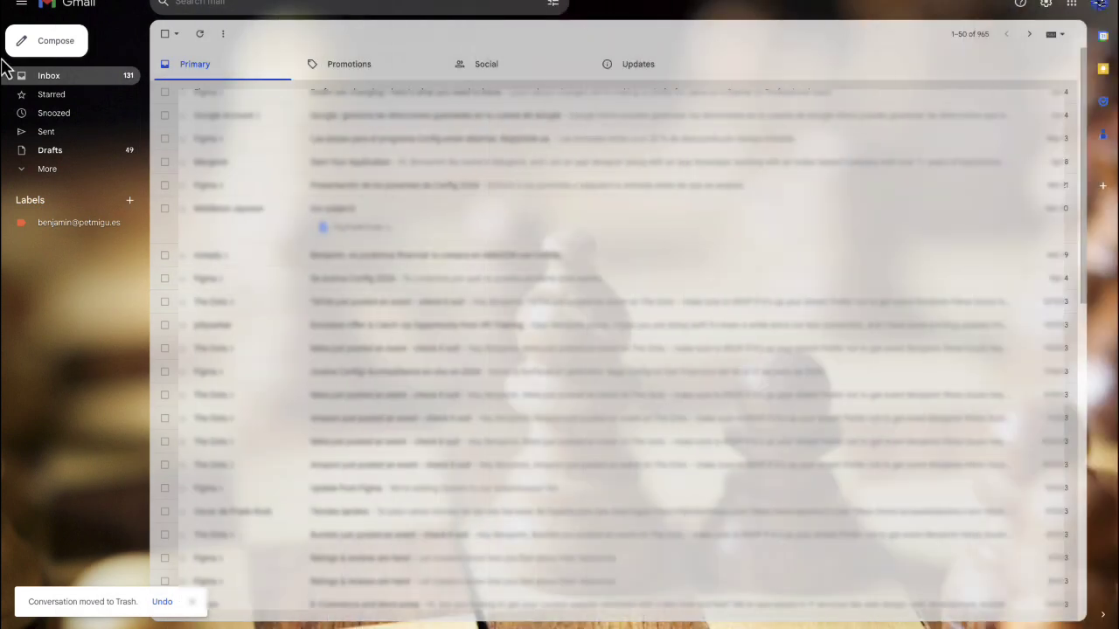
Step: Send a message from the custom-domain address to the account's own address, subject 'Testing email set up'
click(52, 52)
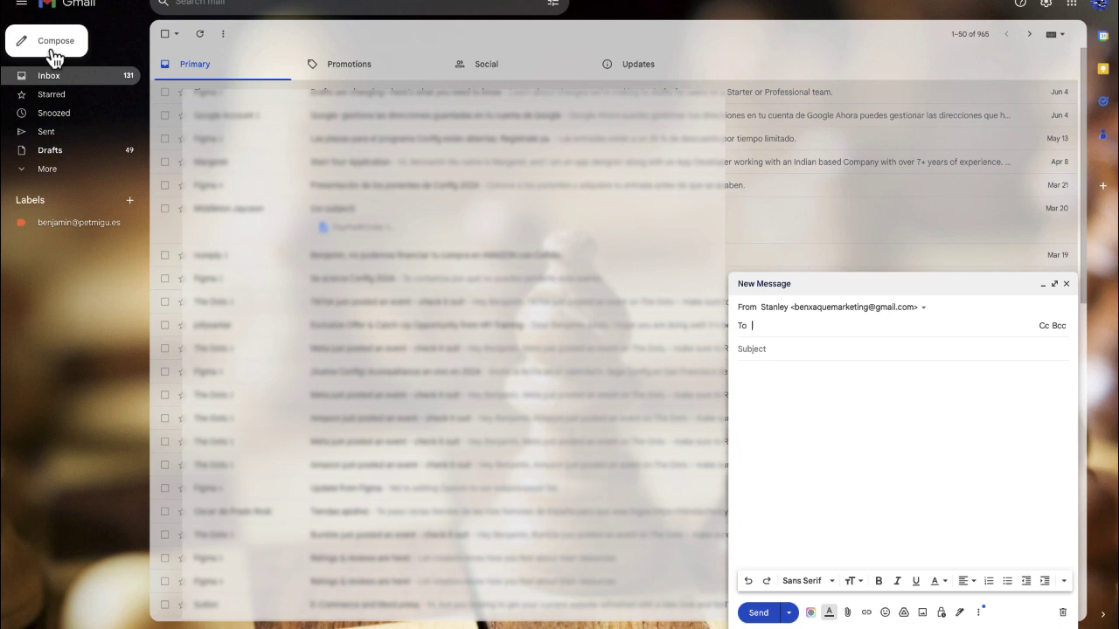
click(877, 311)
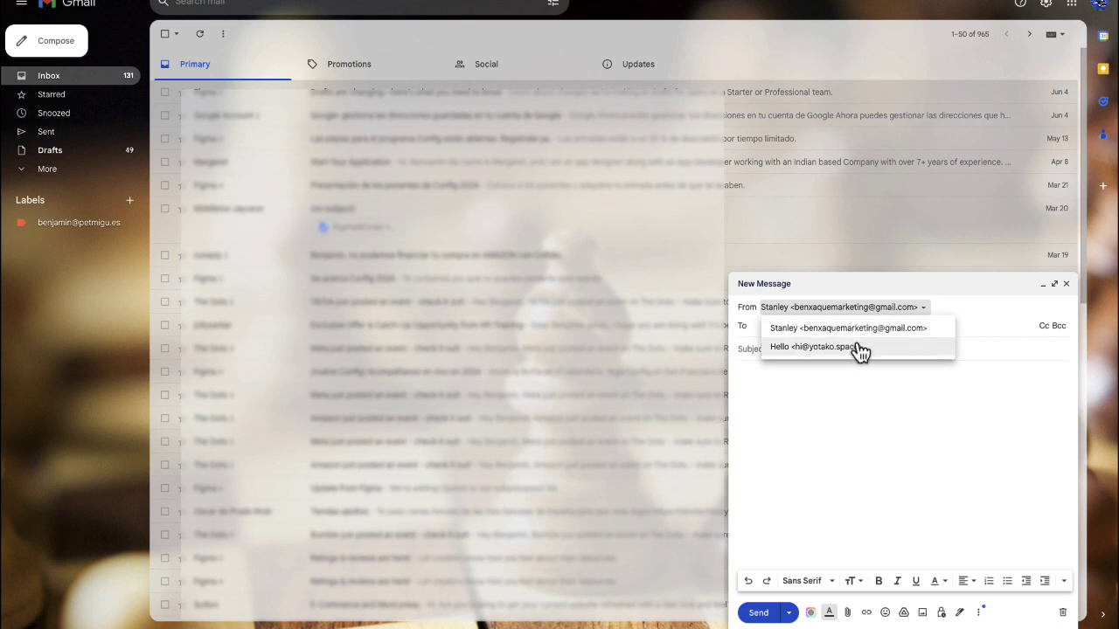
click(856, 346)
click(814, 329)
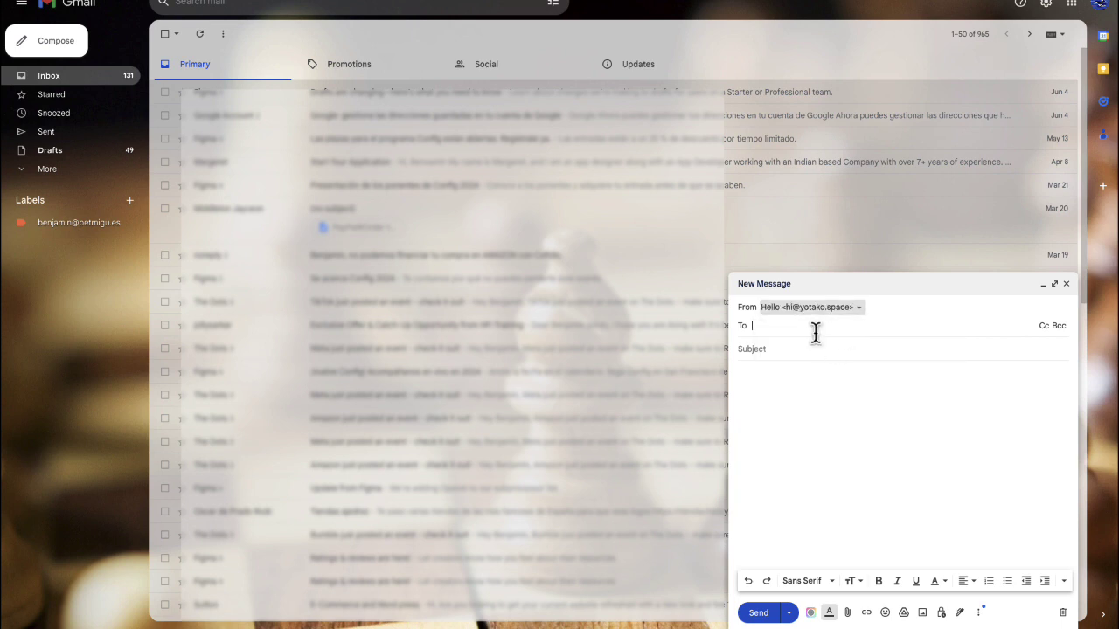
text(benxa)
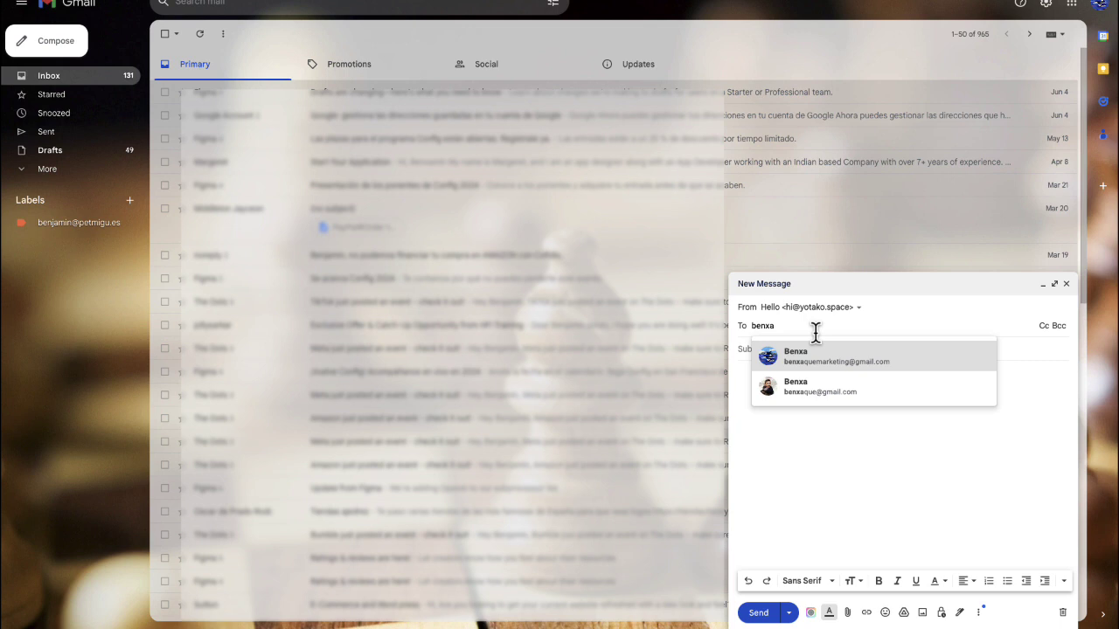
click(842, 357)
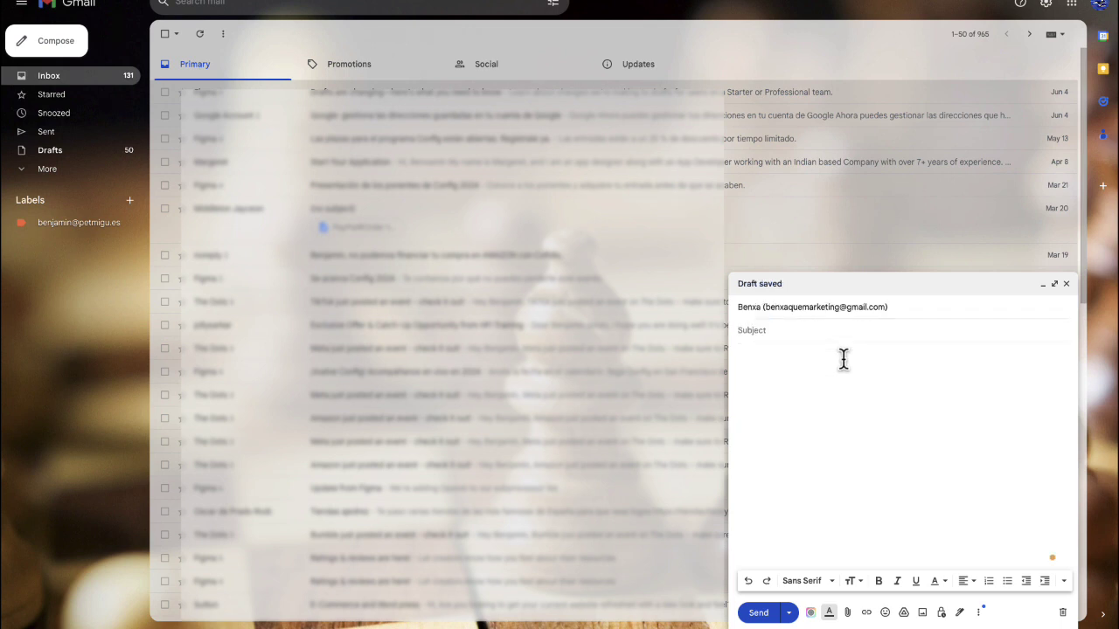
text(Testing email set up)
click(782, 615)
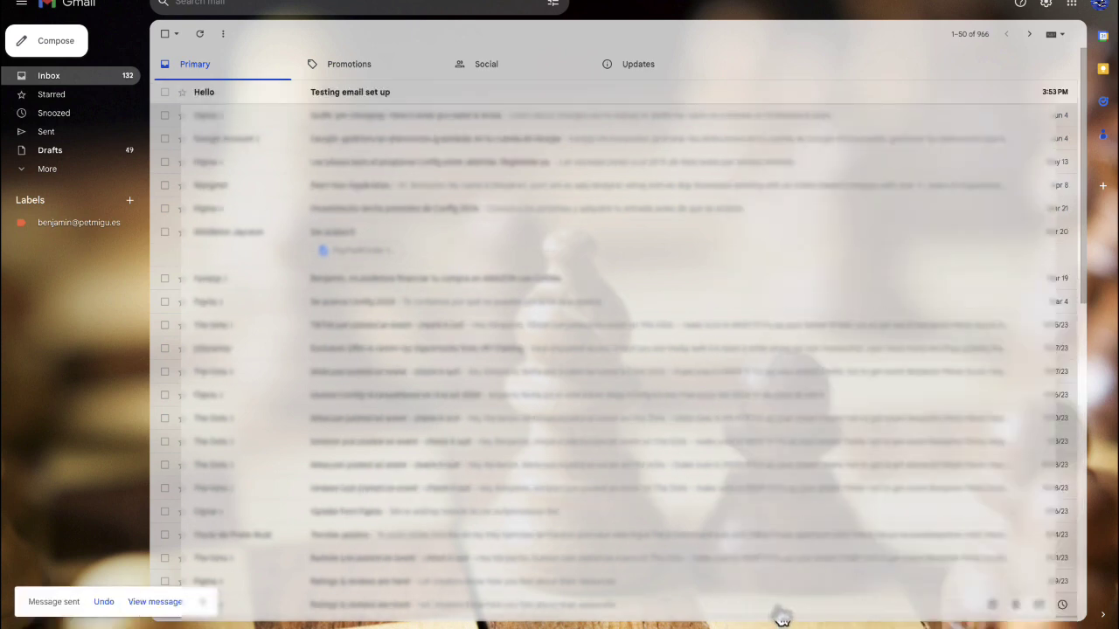
Step: Open the 'Testing email set up' message and expand its details to see it was mailed by yotako.space
click(335, 98)
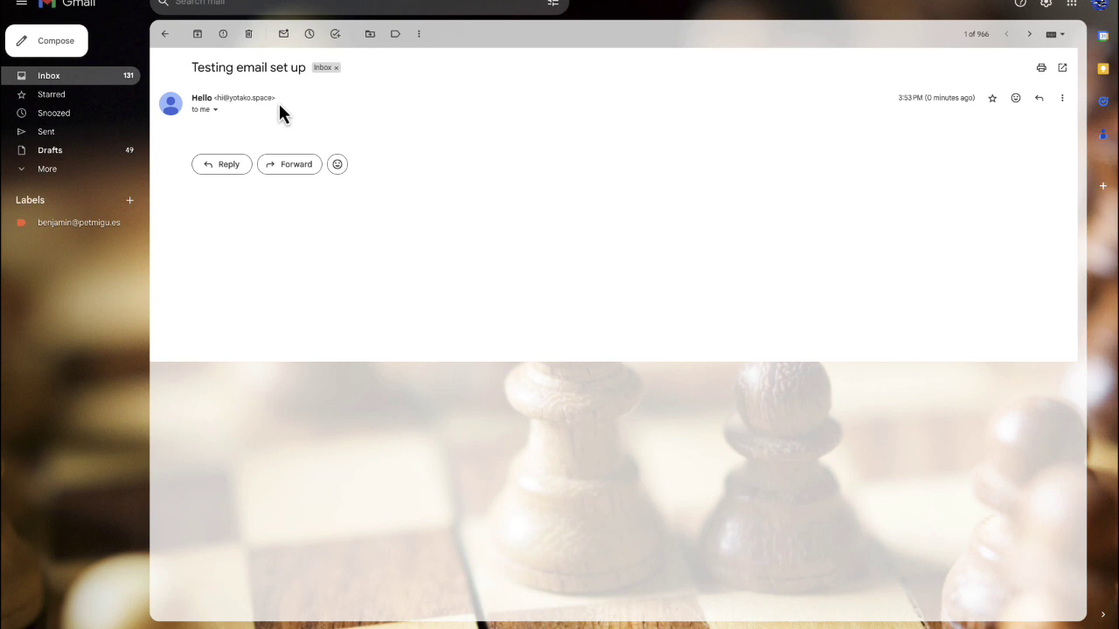
click(215, 113)
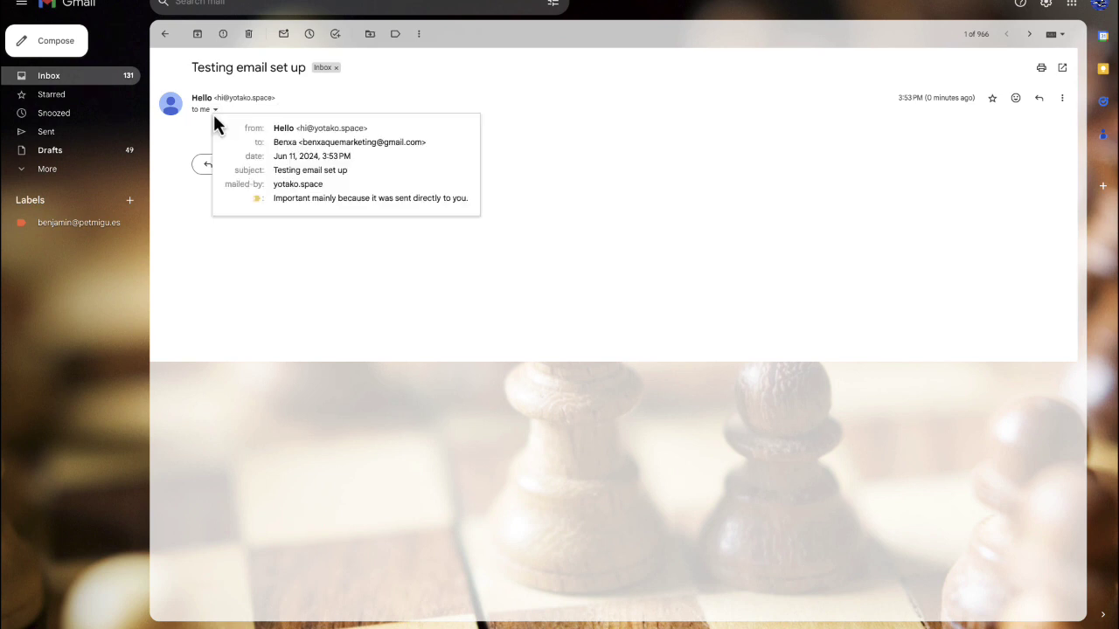